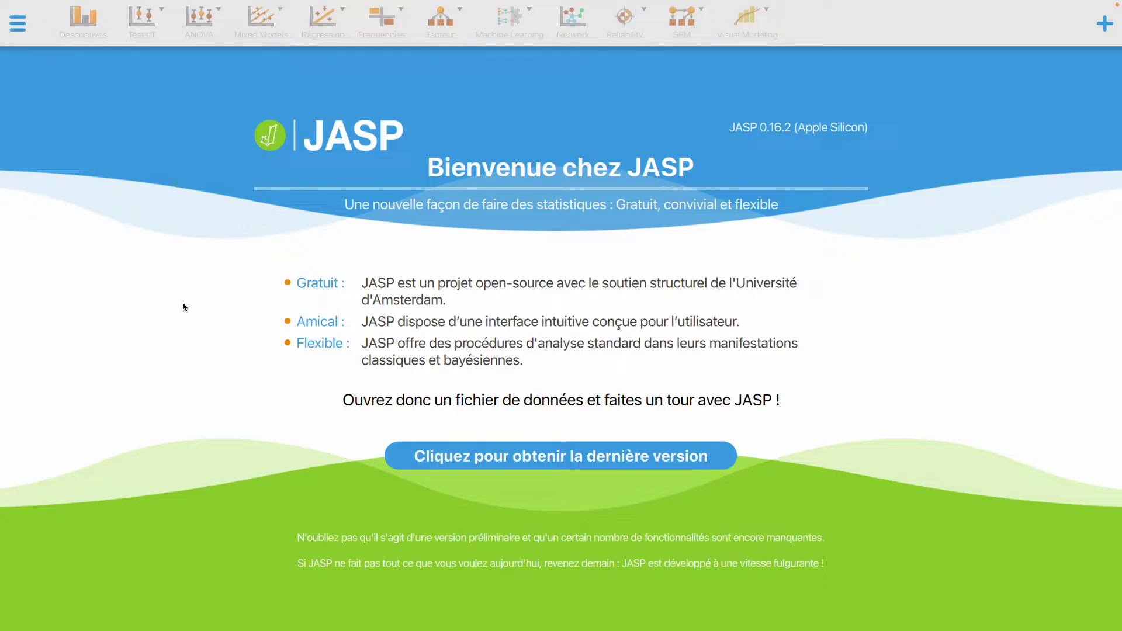
Open the recent data file Heart attack.csv and look through its rows.
click(18, 26)
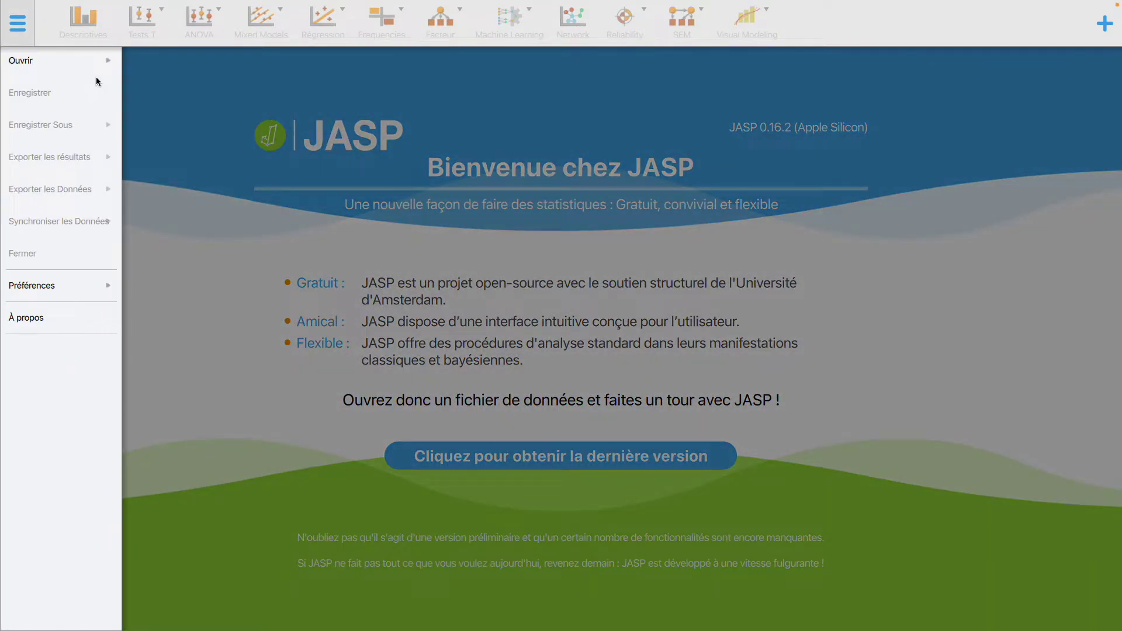
click(109, 71)
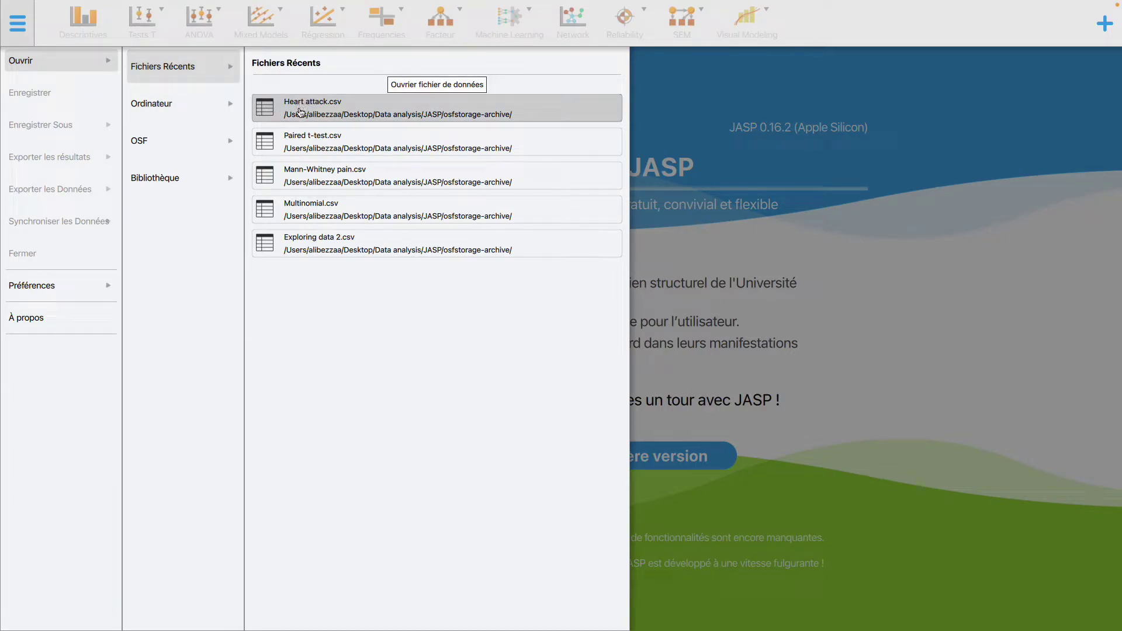
click(310, 108)
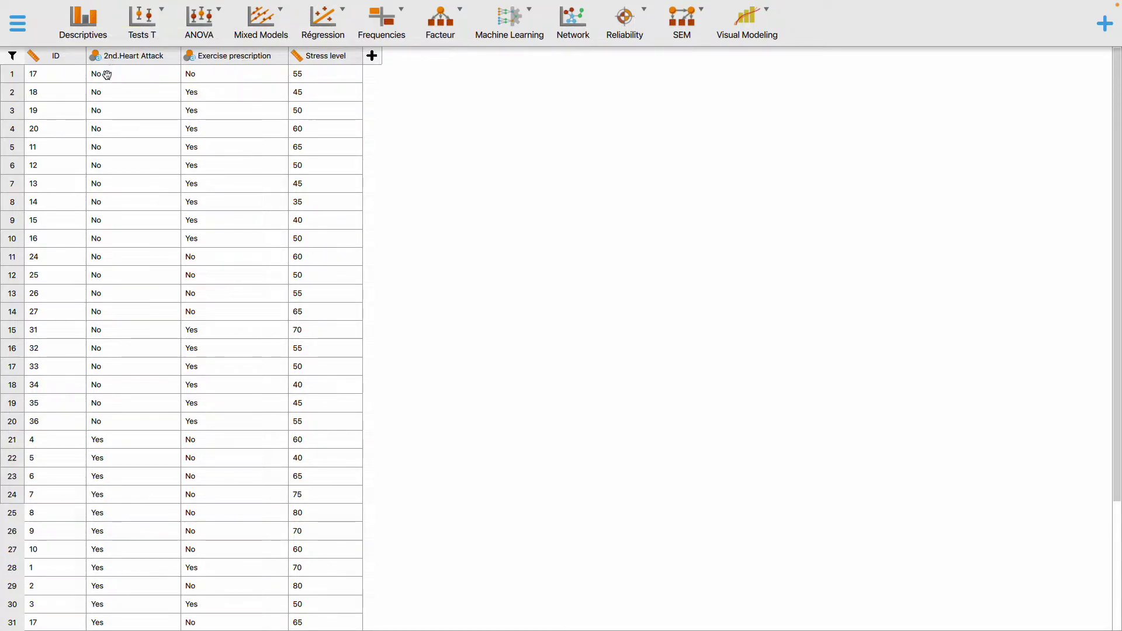
scroll(108, 152, down, 3)
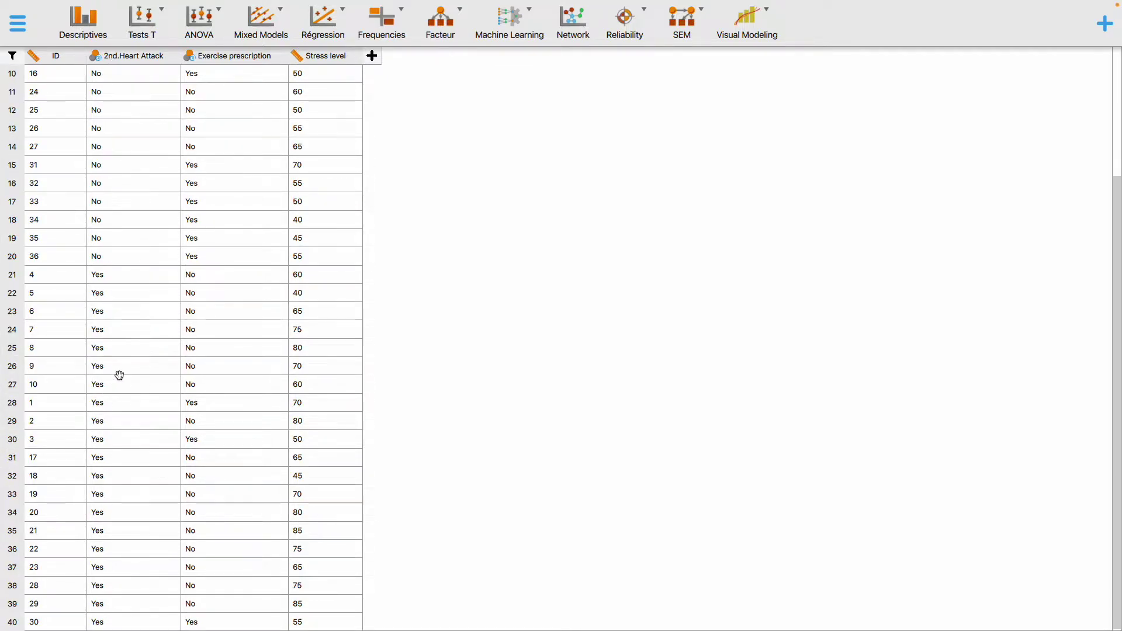
scroll(111, 350, up, 3)
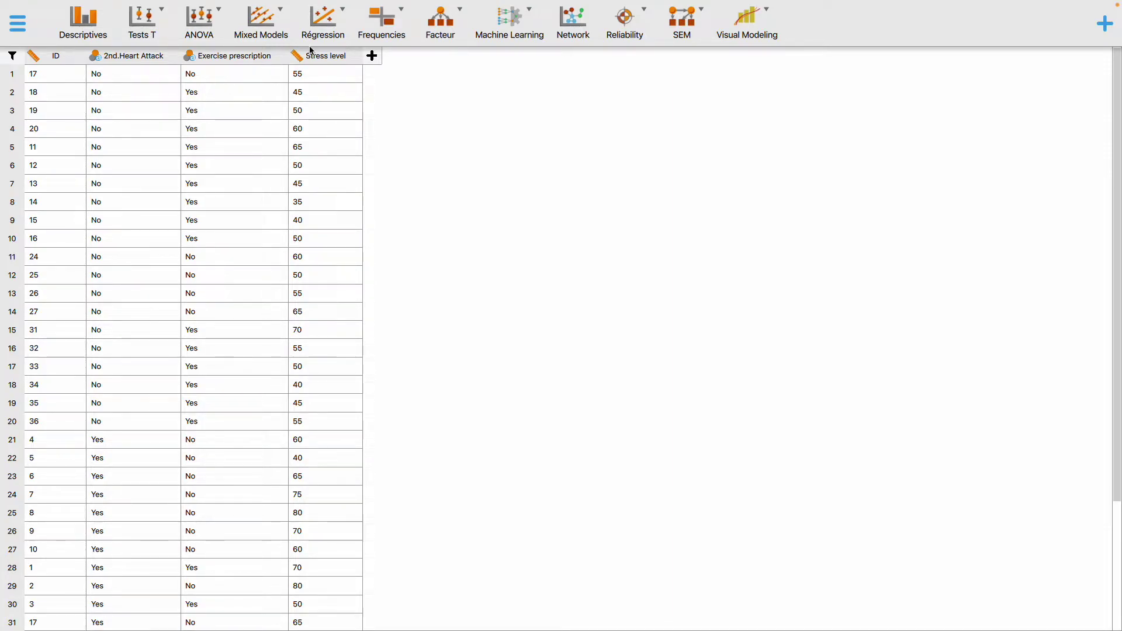
Create a classical logistic regression with 2nd.Heart Attack as dependent variable, Exercise prescription as factor and Stress level as covariate.
click(322, 23)
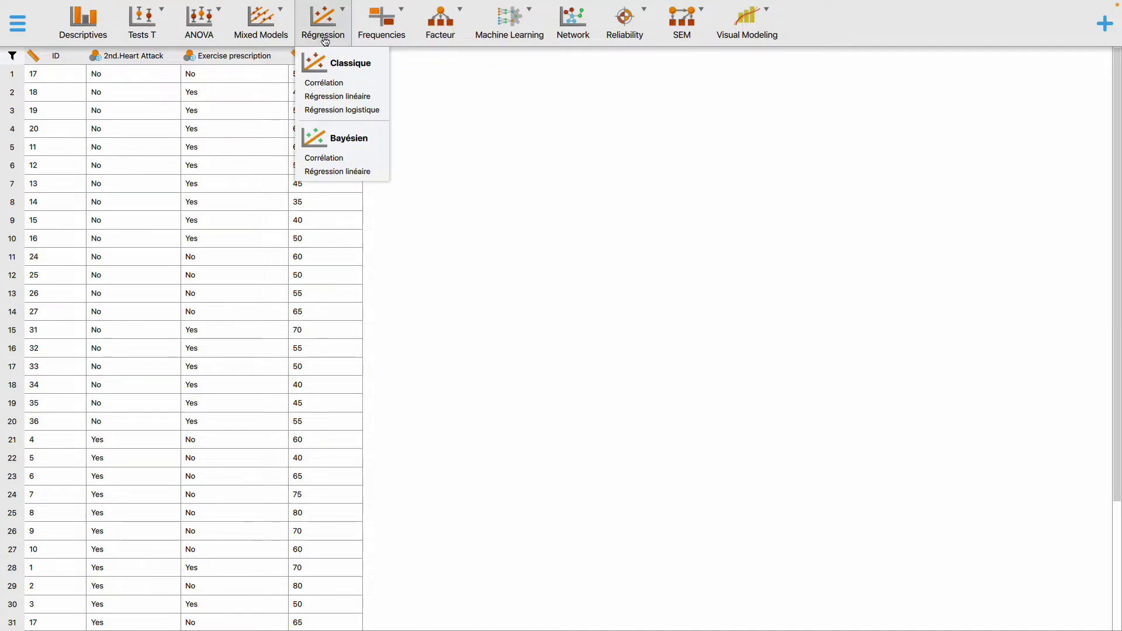
click(339, 110)
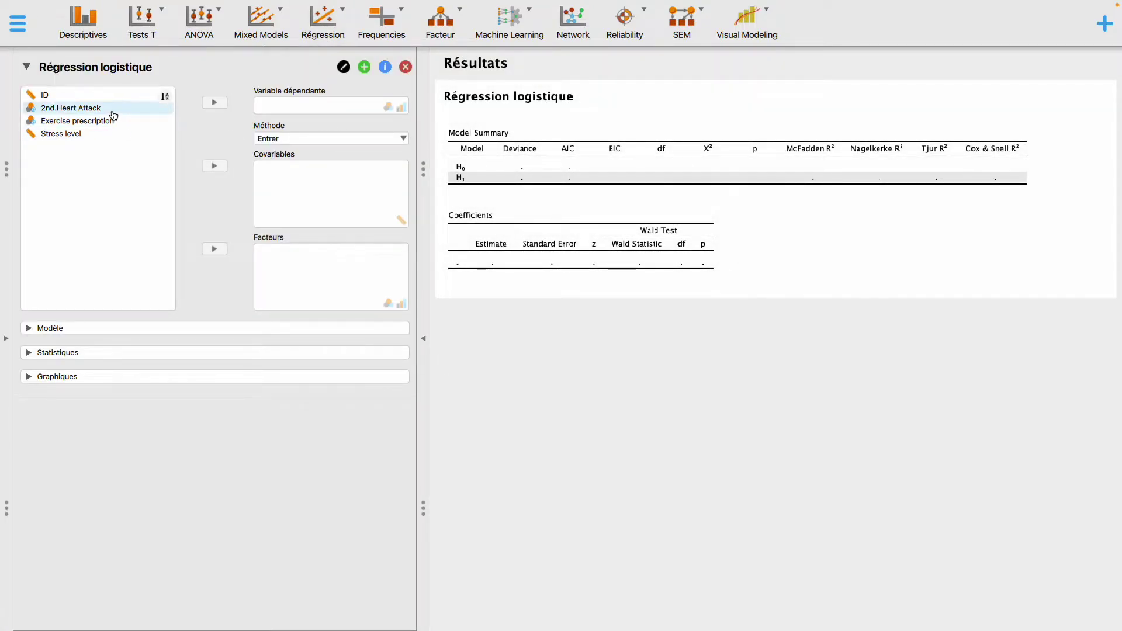
click(111, 110)
click(214, 103)
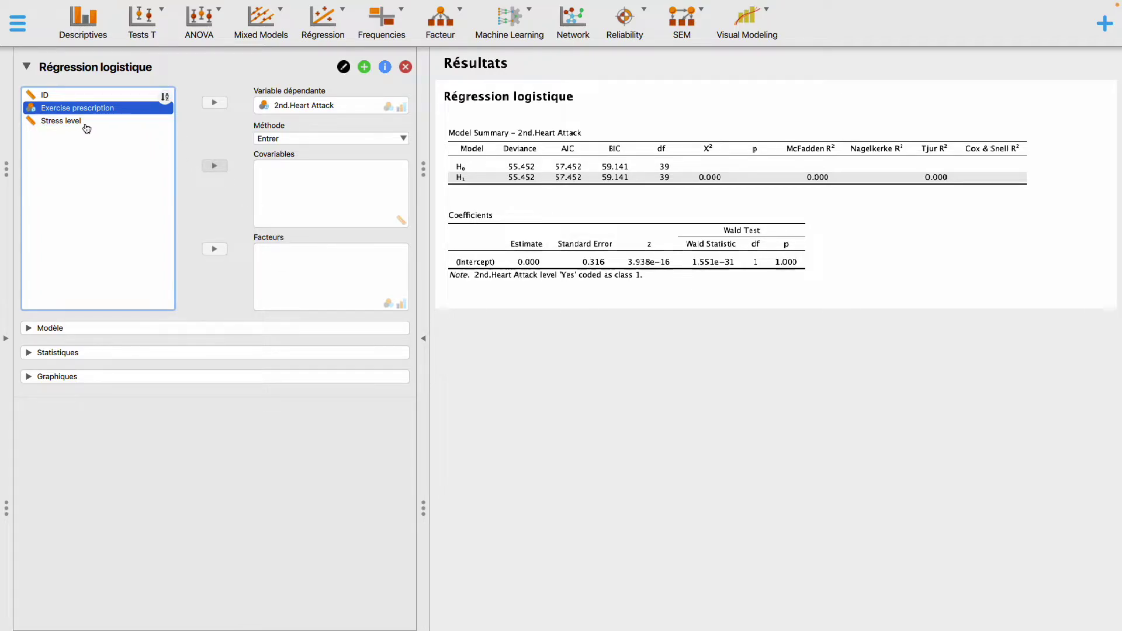
click(214, 249)
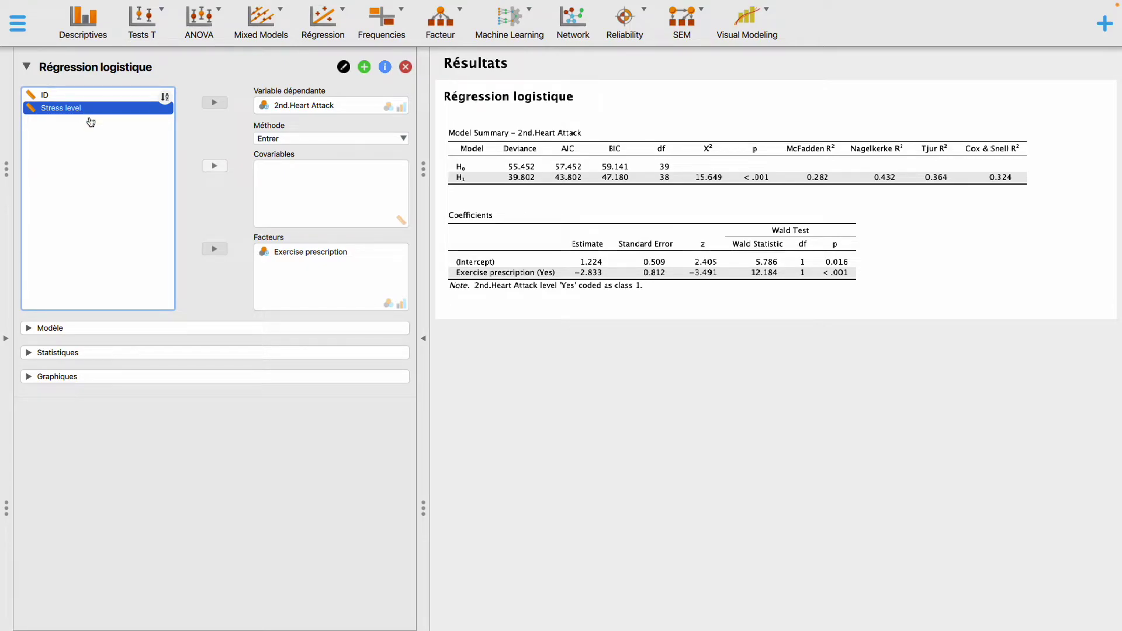
click(215, 166)
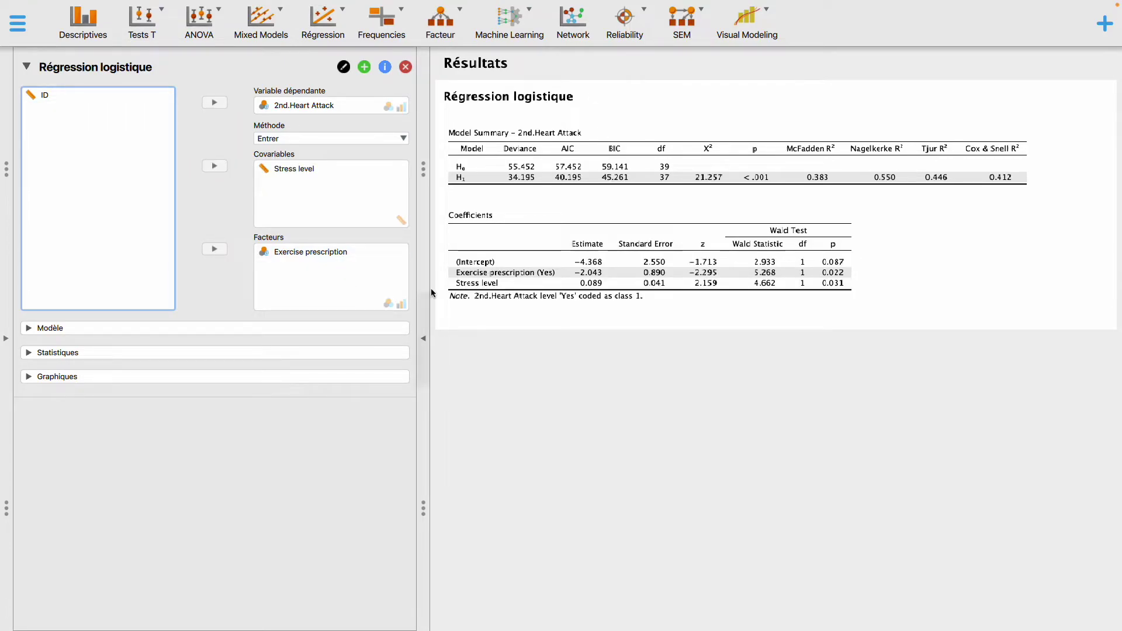
Add factor descriptives, the confusion matrix, sensitivity/recall and odds ratios to the logistic regression output.
click(33, 330)
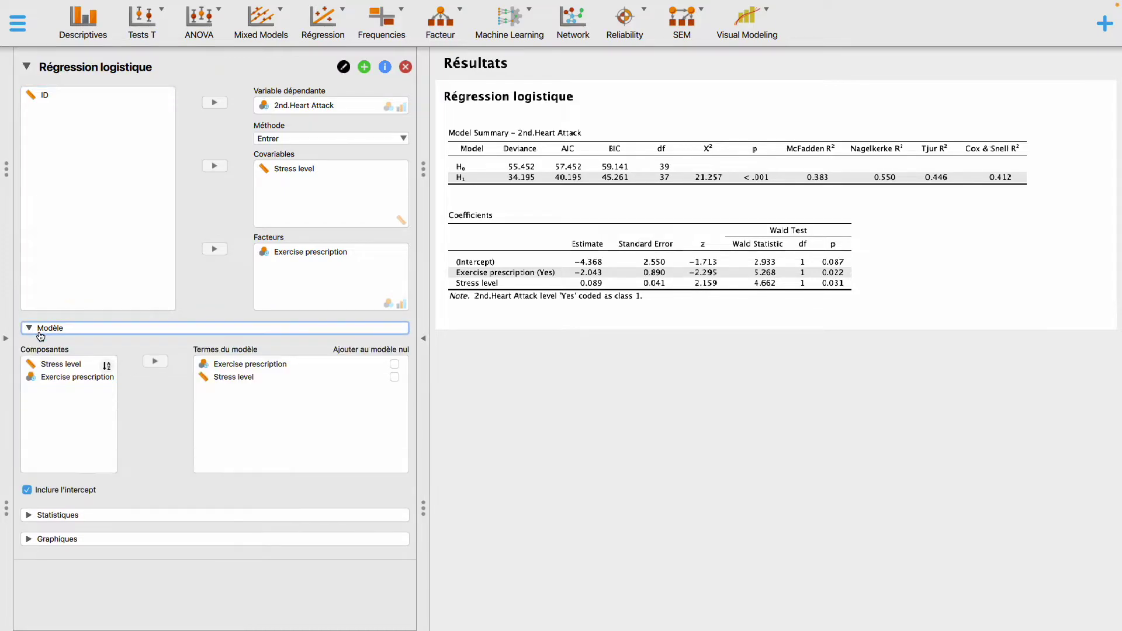
click(37, 334)
click(35, 352)
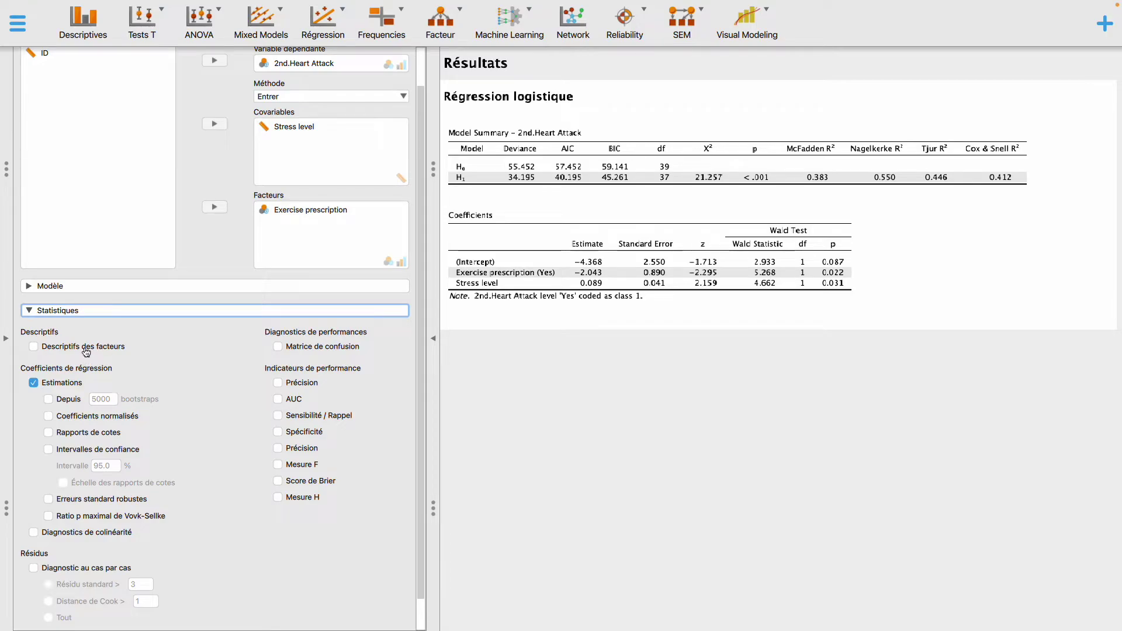
click(87, 349)
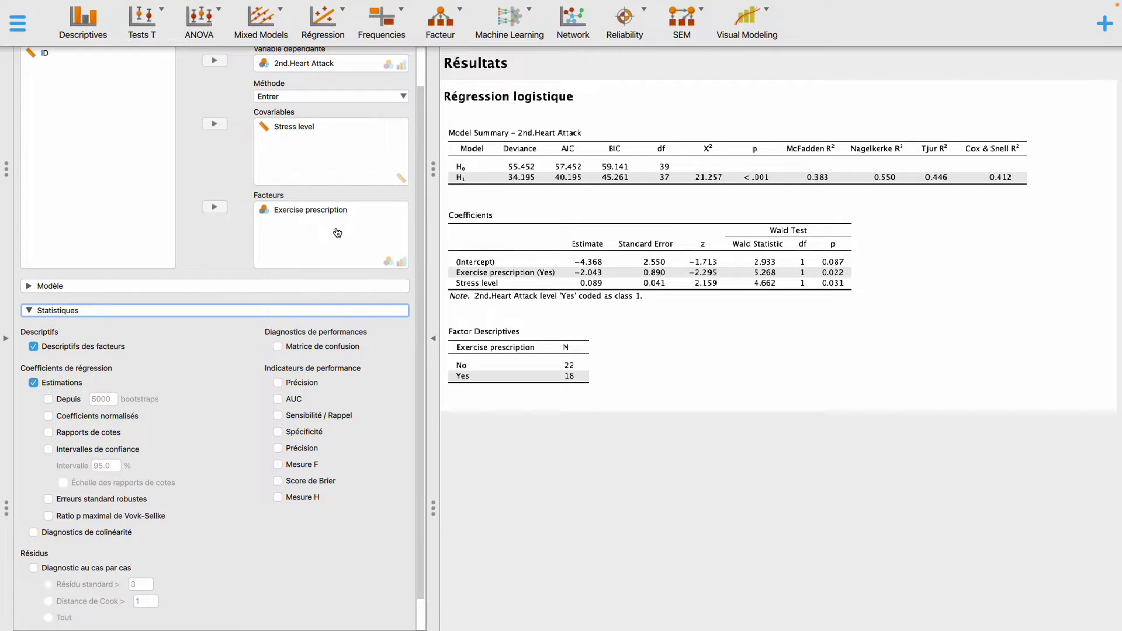
click(315, 349)
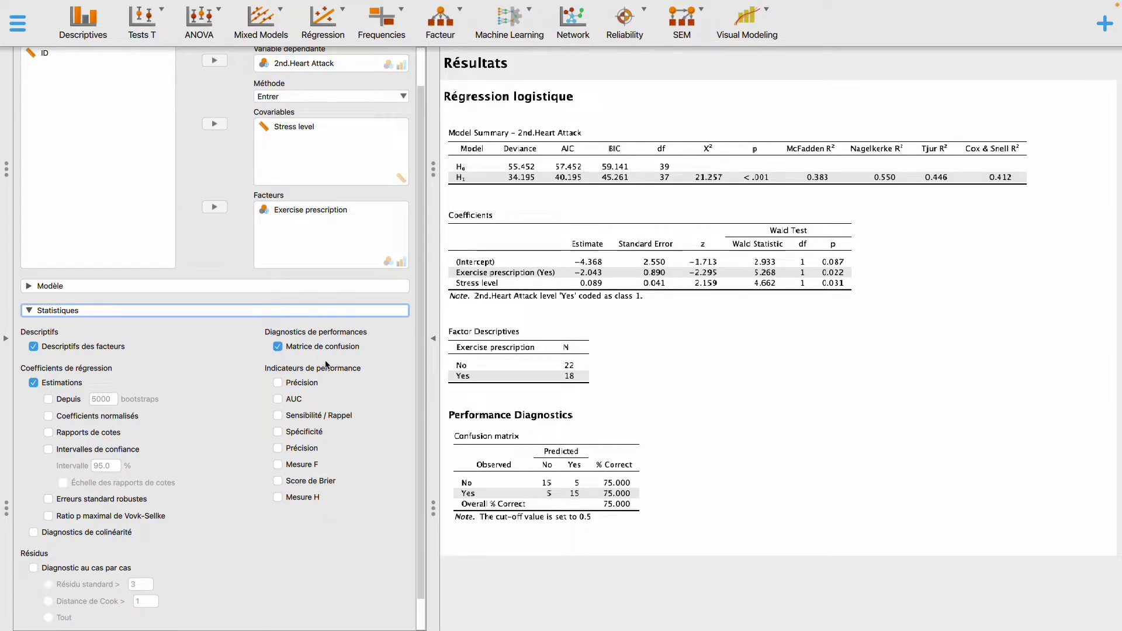
click(279, 416)
scroll(100, 448, down, 2)
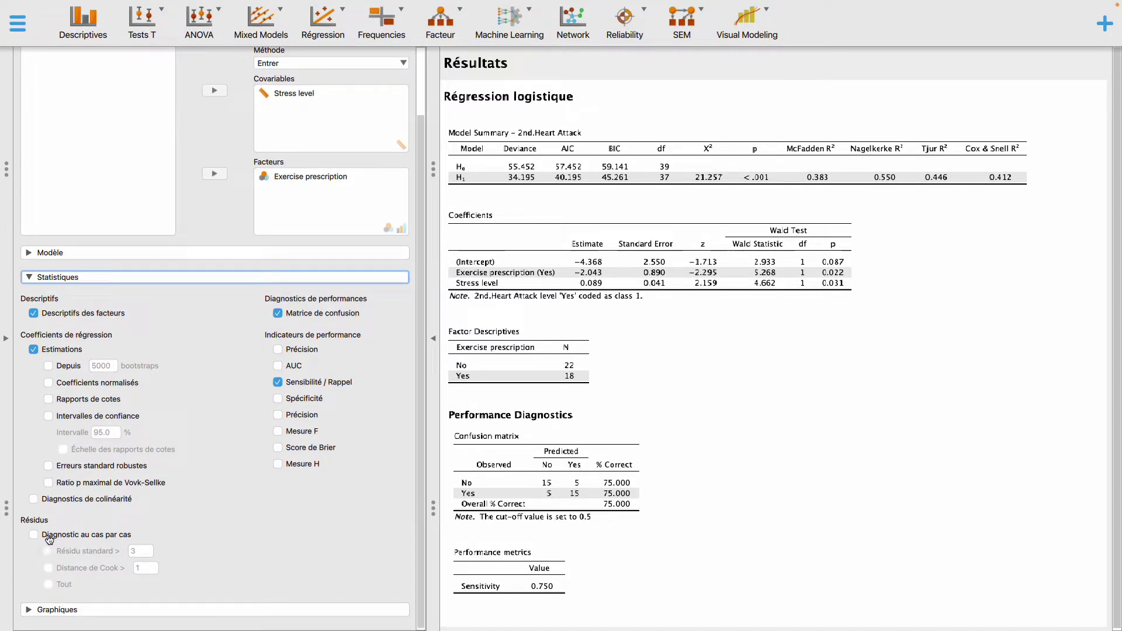
click(81, 400)
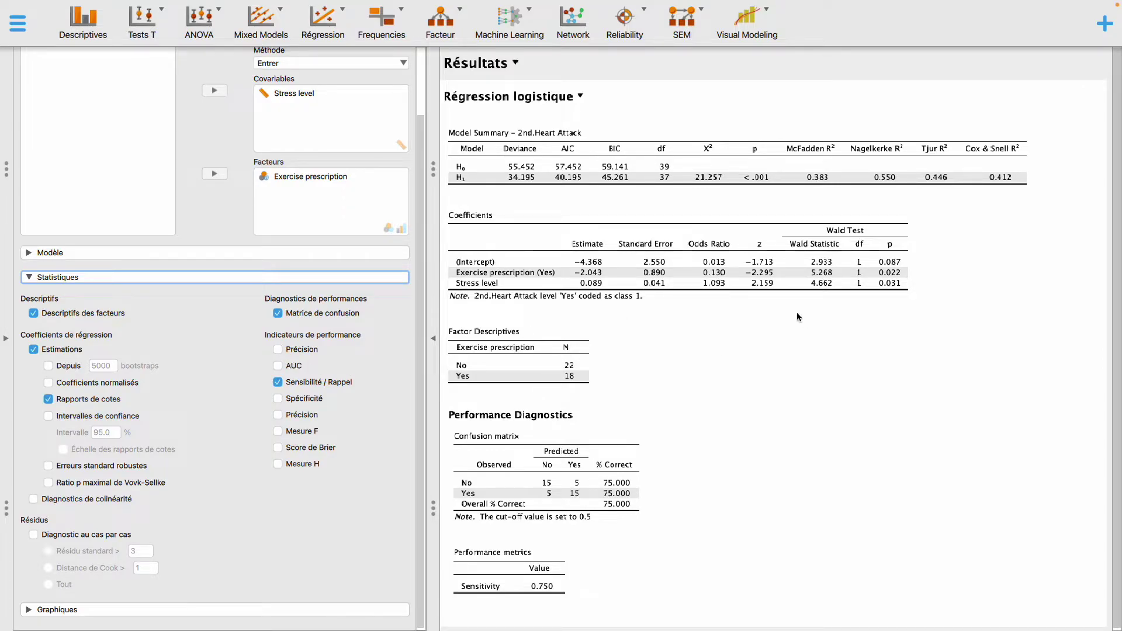
Add conditional estimates plots to the logistic regression output and display them.
click(84, 610)
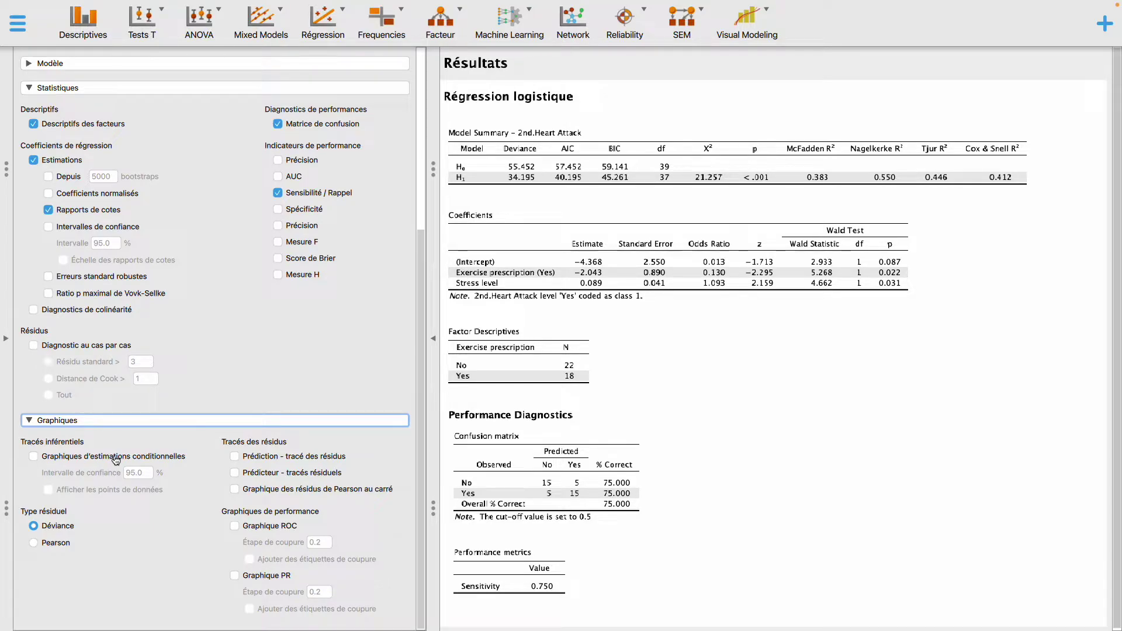
click(124, 459)
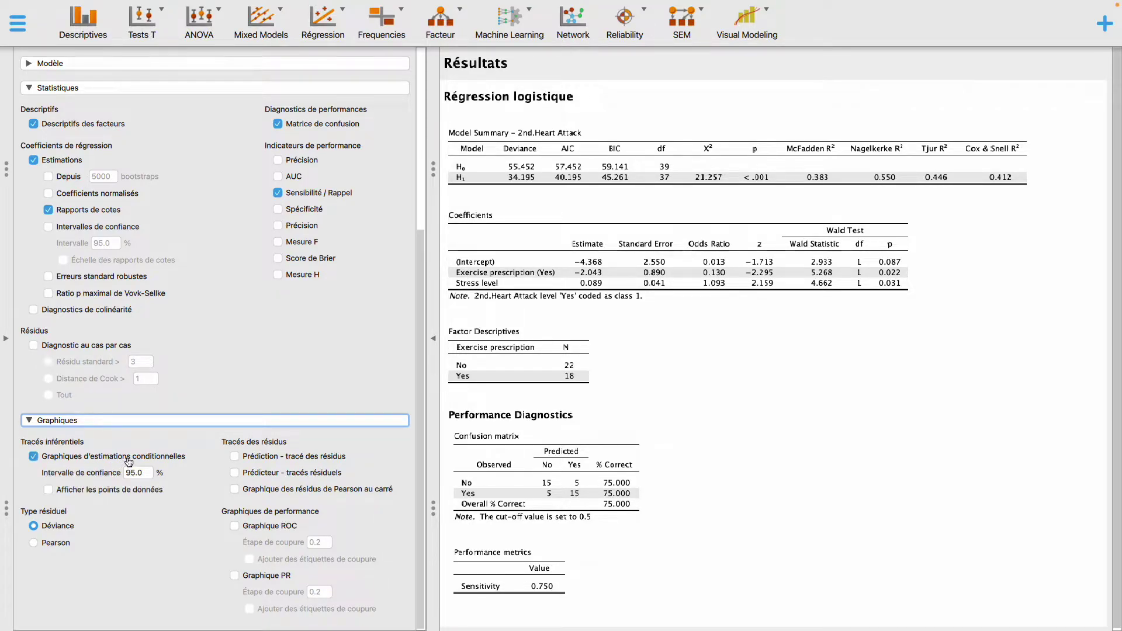
scroll(640, 509, down, 8)
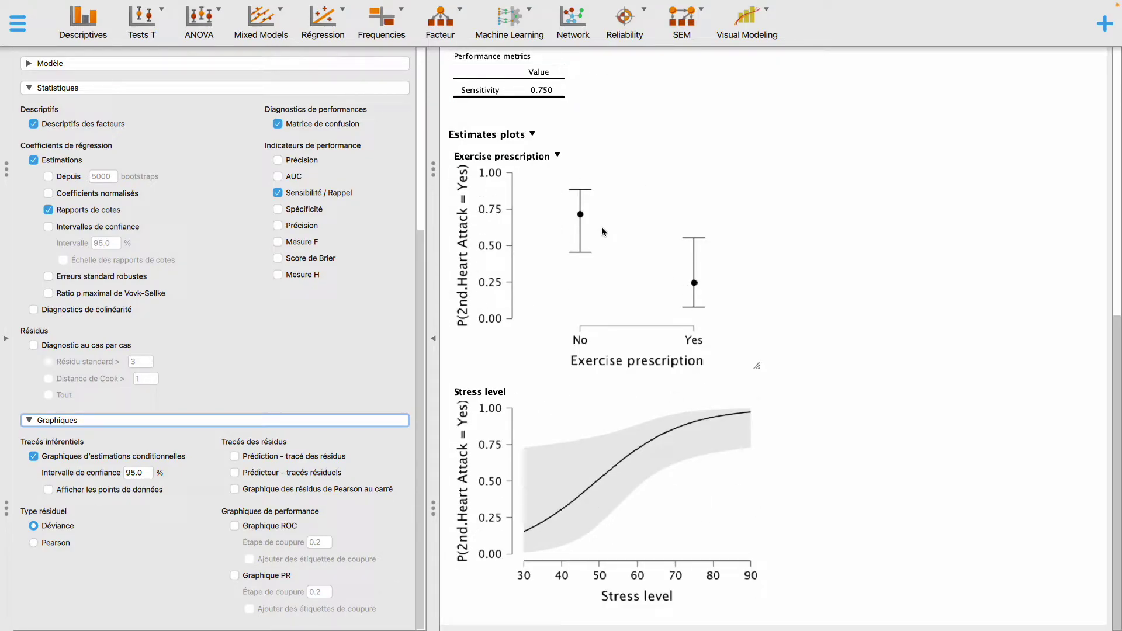
Examine the model summary, coefficients, factor descriptives, confusion matrix, sensitivity and estimates plots in the regression results.
scroll(896, 275, up, 8)
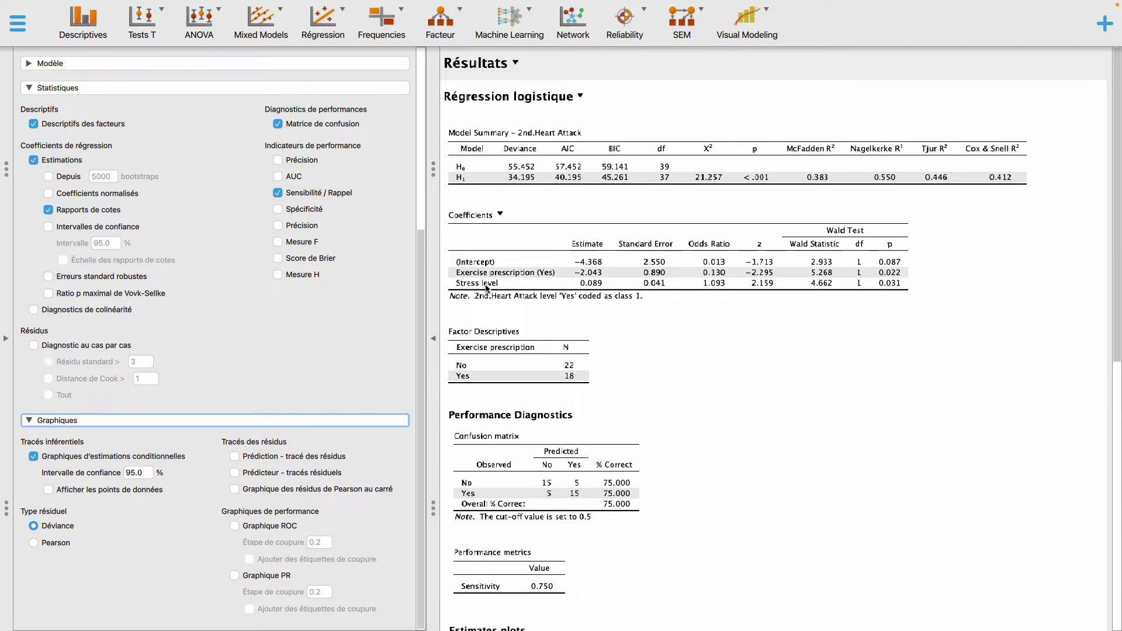
scroll(488, 292, down, 1)
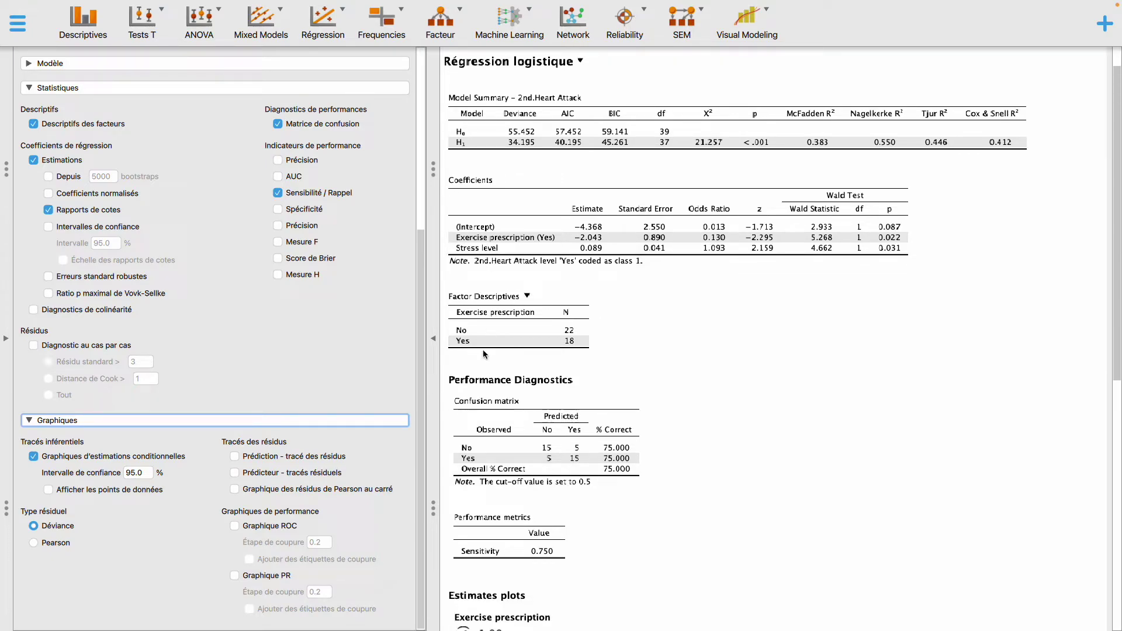
scroll(564, 342, down, 4)
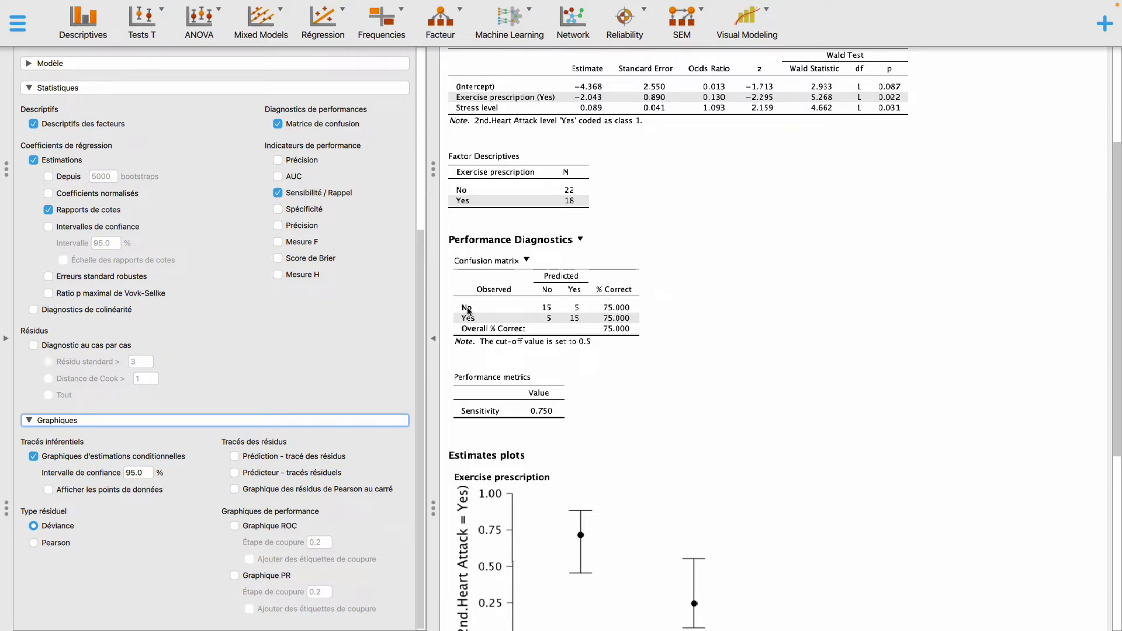
scroll(523, 150, up, 3)
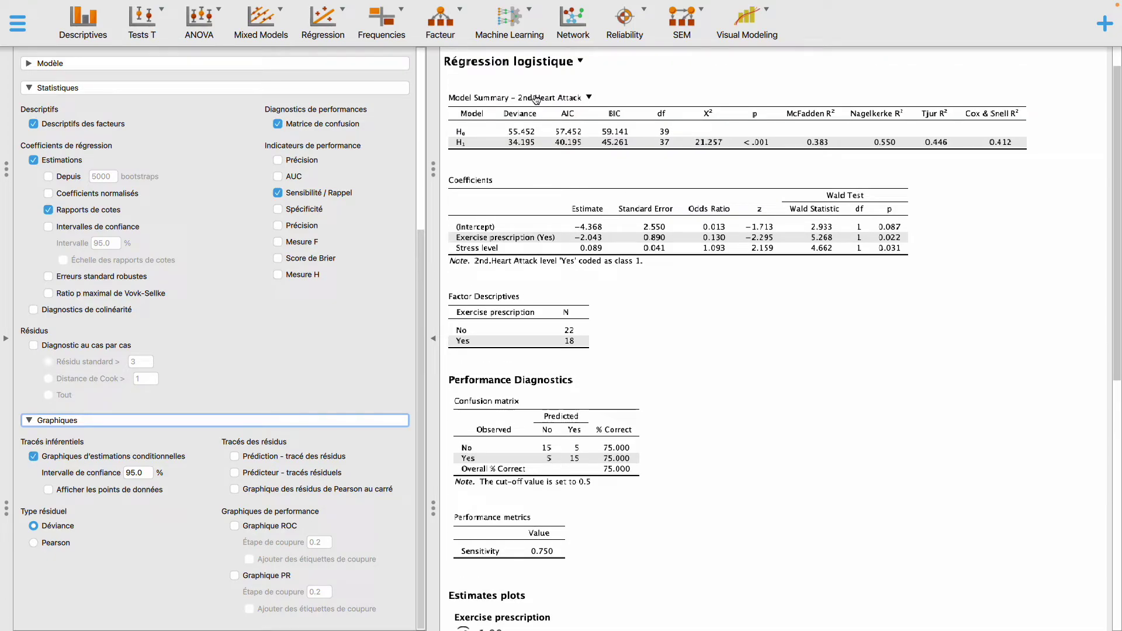
scroll(514, 479, down, 1)
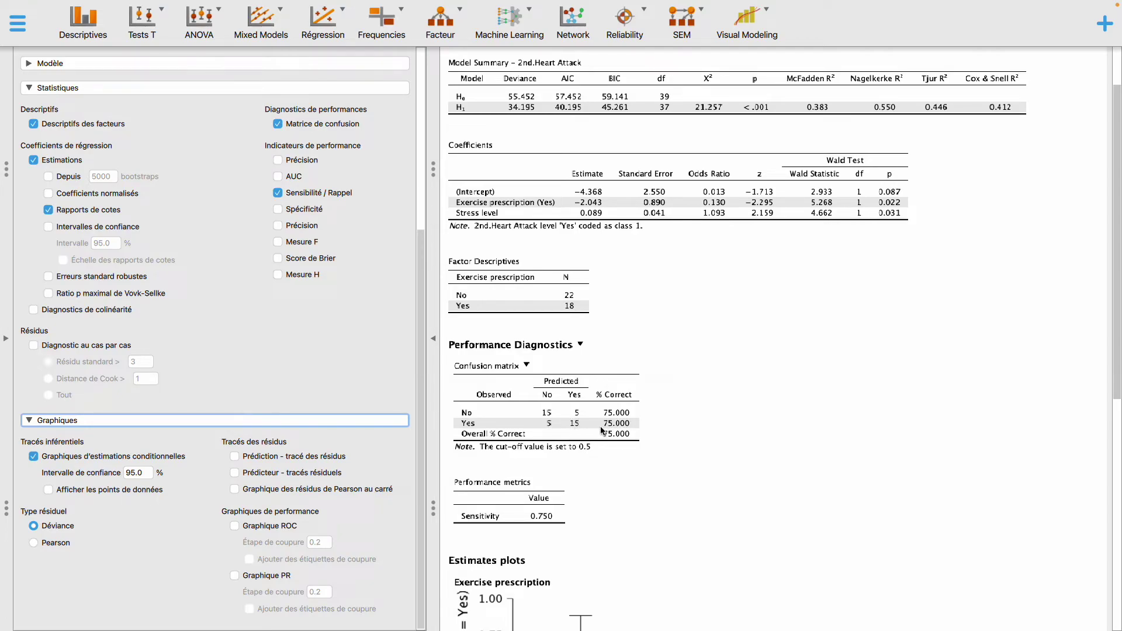
scroll(602, 433, down, 5)
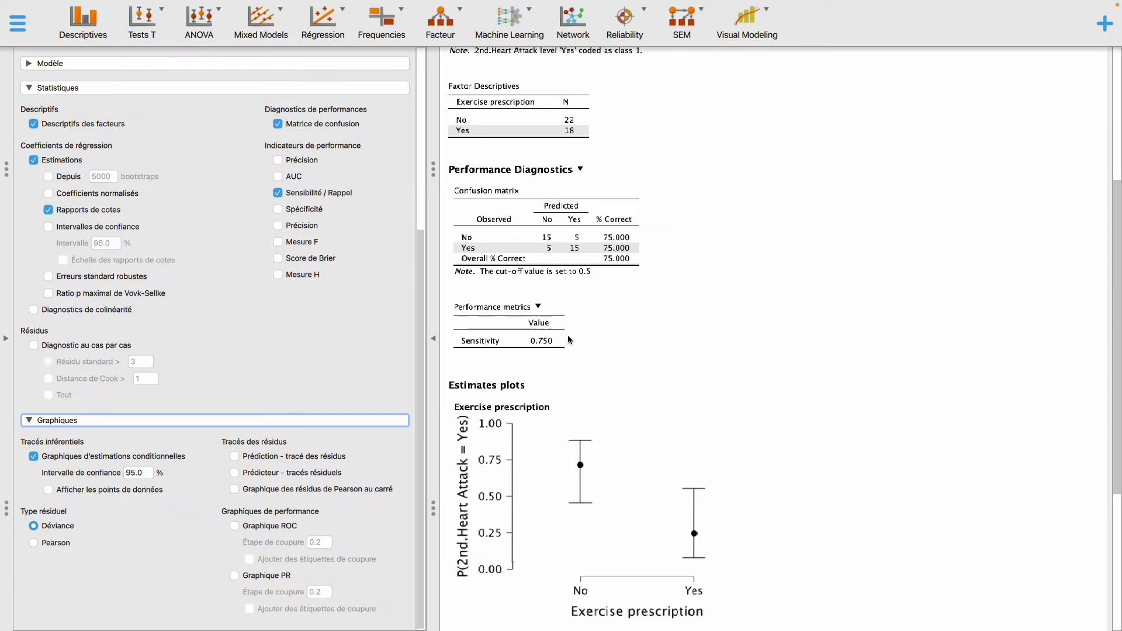
scroll(568, 338, down, 3)
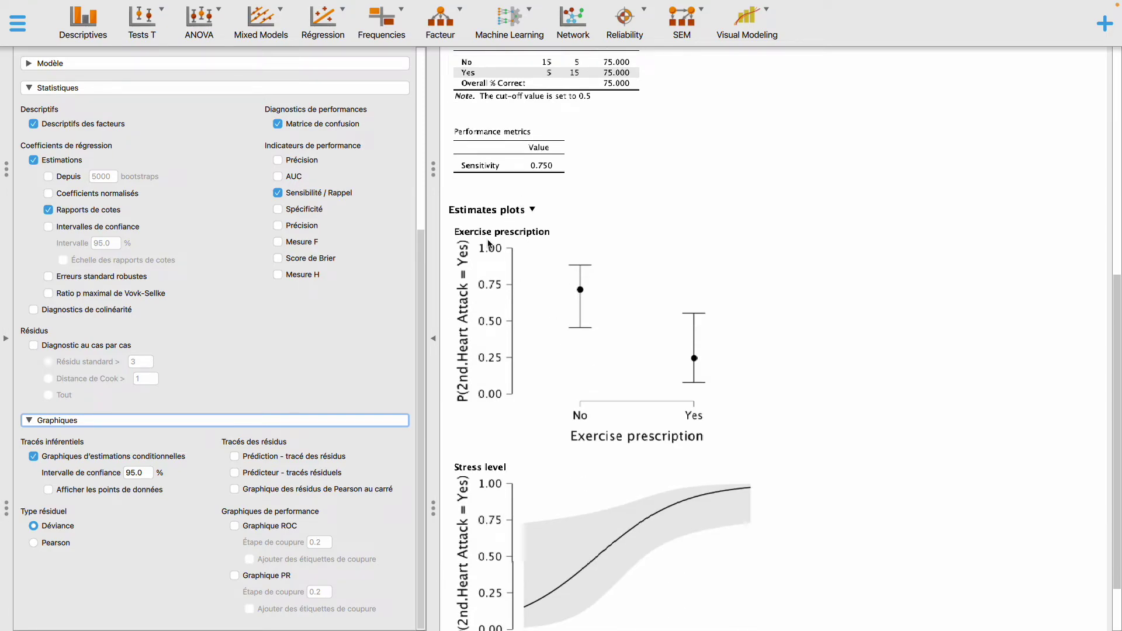
scroll(568, 361, down, 1)
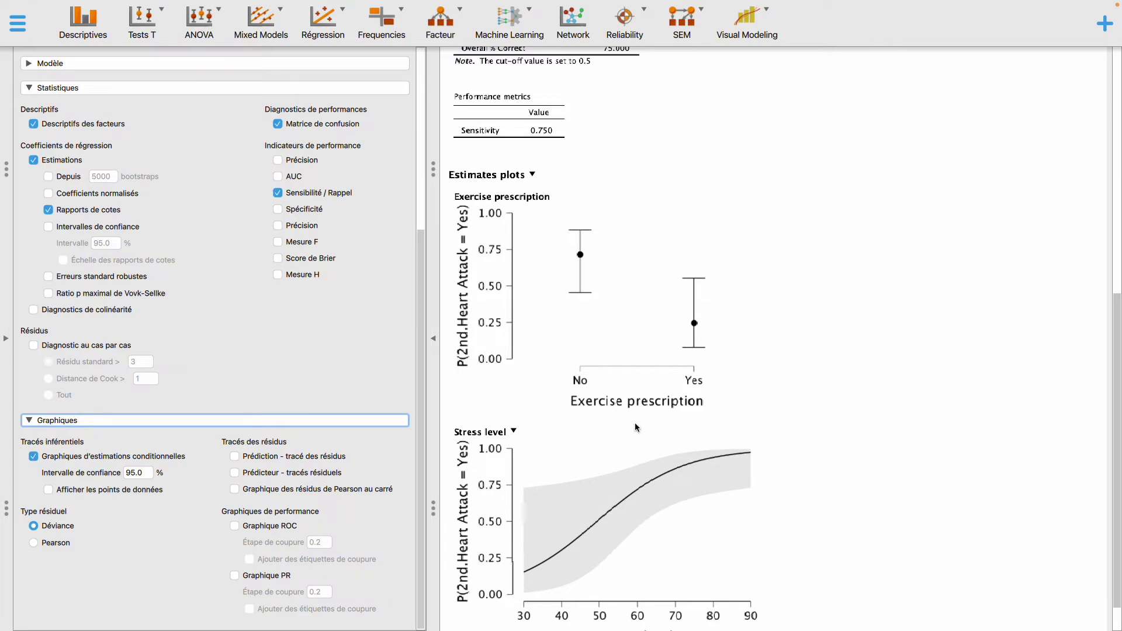
scroll(636, 427, down, 2)
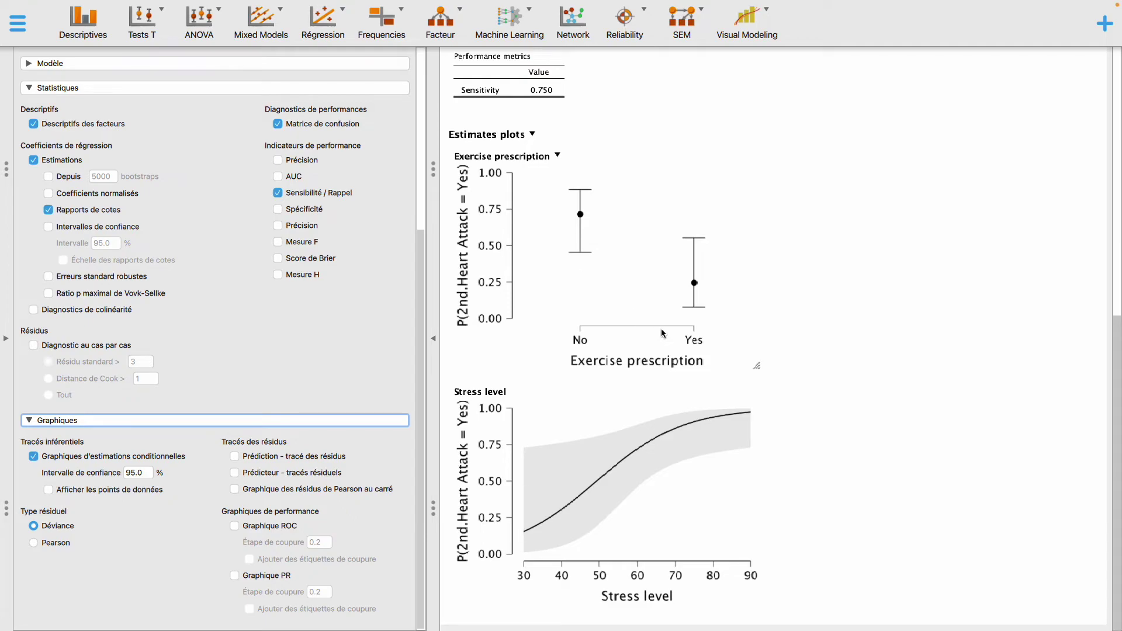
scroll(661, 327, up, 5)
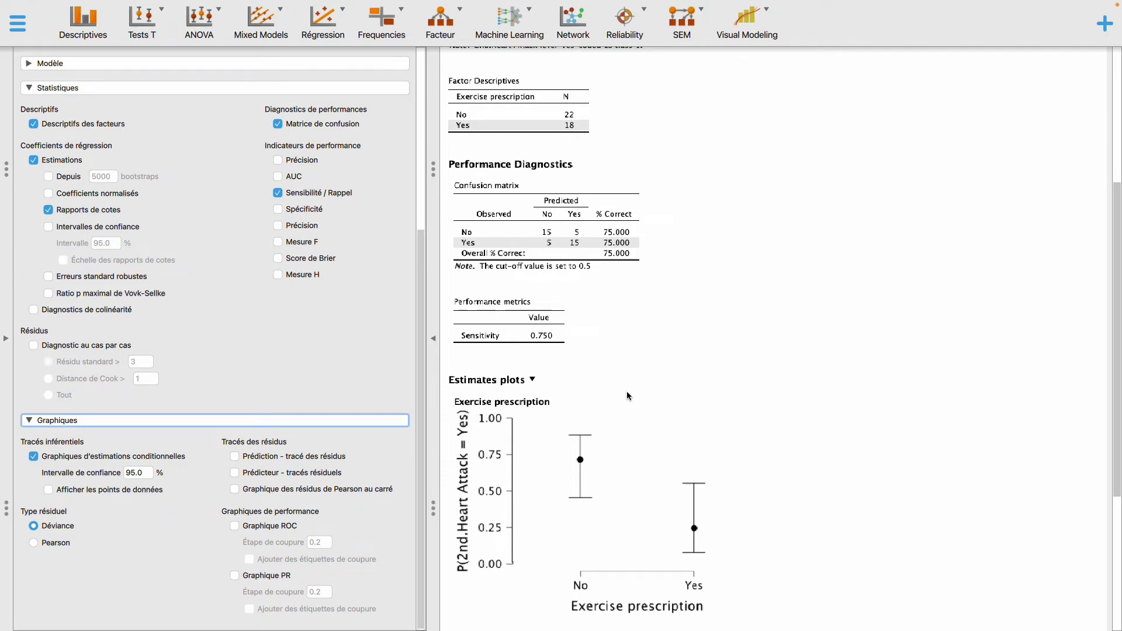
scroll(626, 391, down, 5)
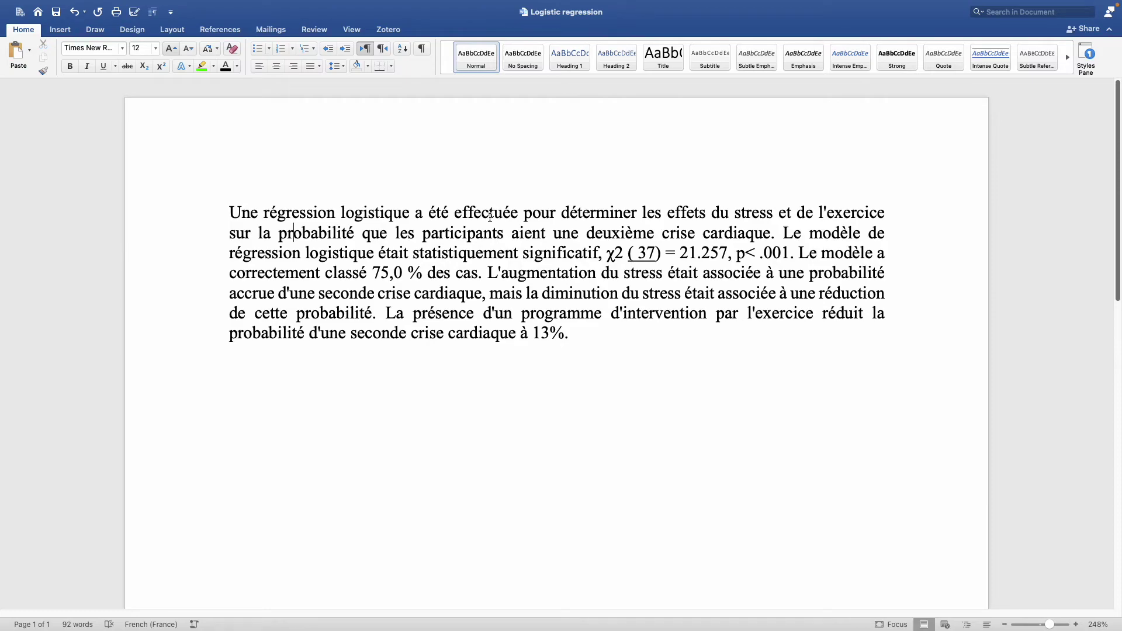
In the Word document Logistic regression, make the word "probabilité" in the second line bold.
drag(277, 237, 354, 230)
key(super+b)
click(405, 252)
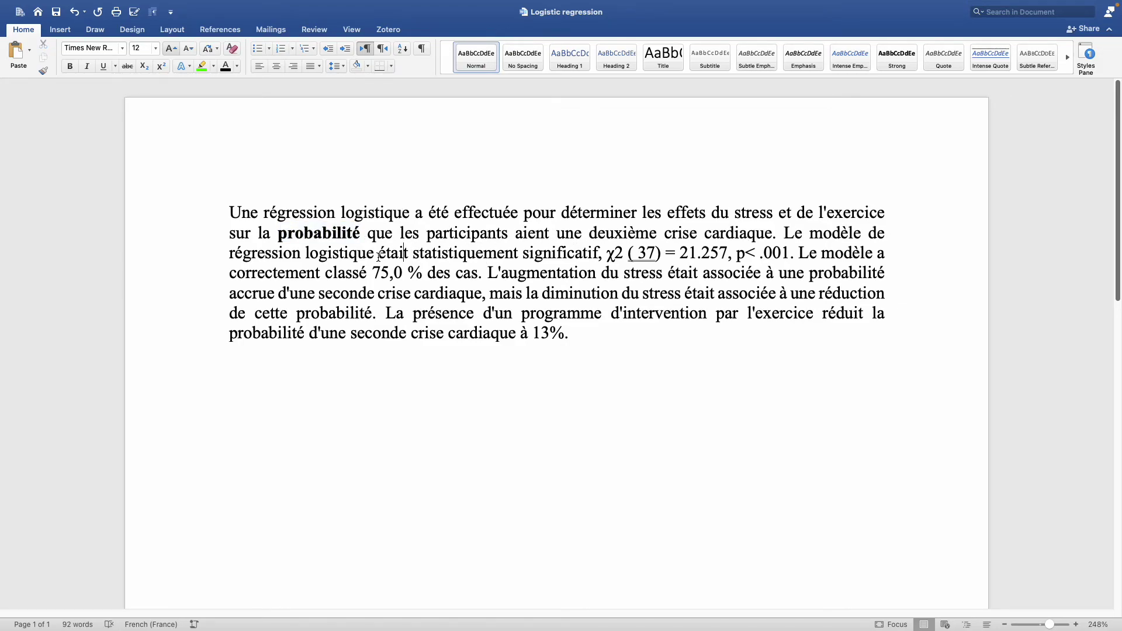
Compare the χ2 statistic and the closing 13% figure in the Word report with the regression tables in JASP.
drag(608, 255, 615, 255)
click(641, 252)
drag(587, 340, 536, 337)
key(ctrl+Right)
scroll(633, 306, up, 3)
scroll(634, 305, up, 10)
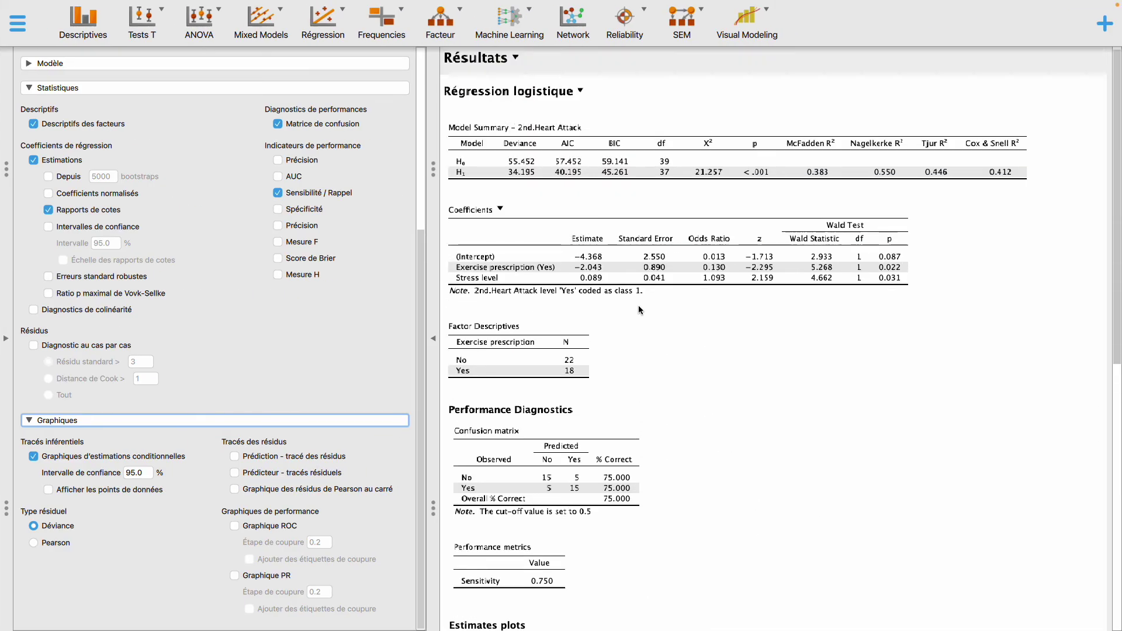
key(ctrl+Left)
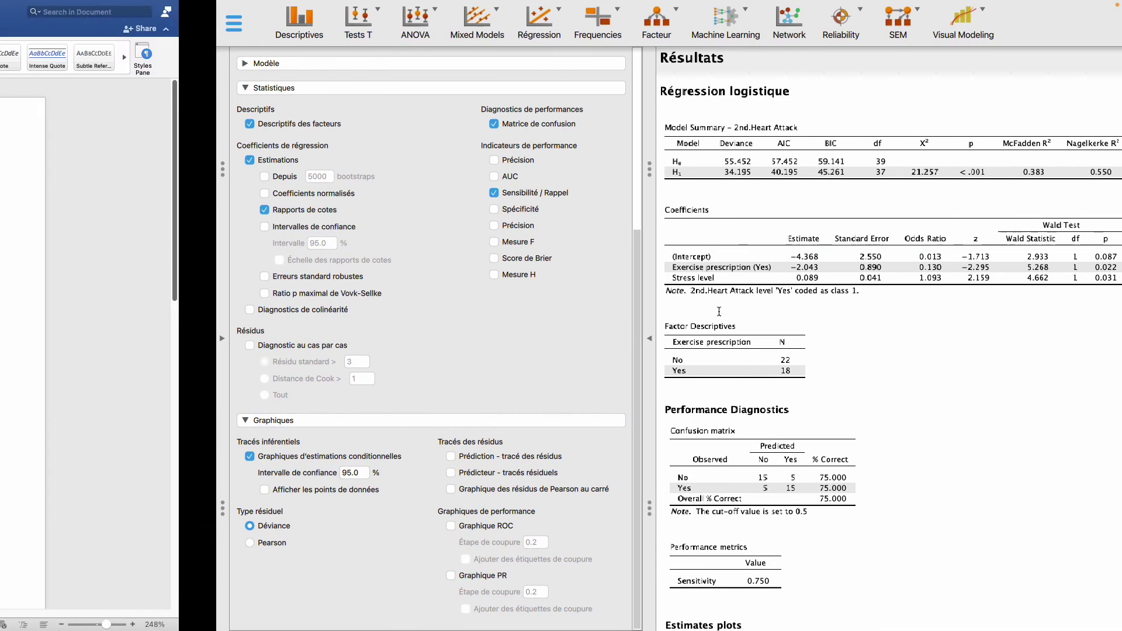
key(ctrl+Right)
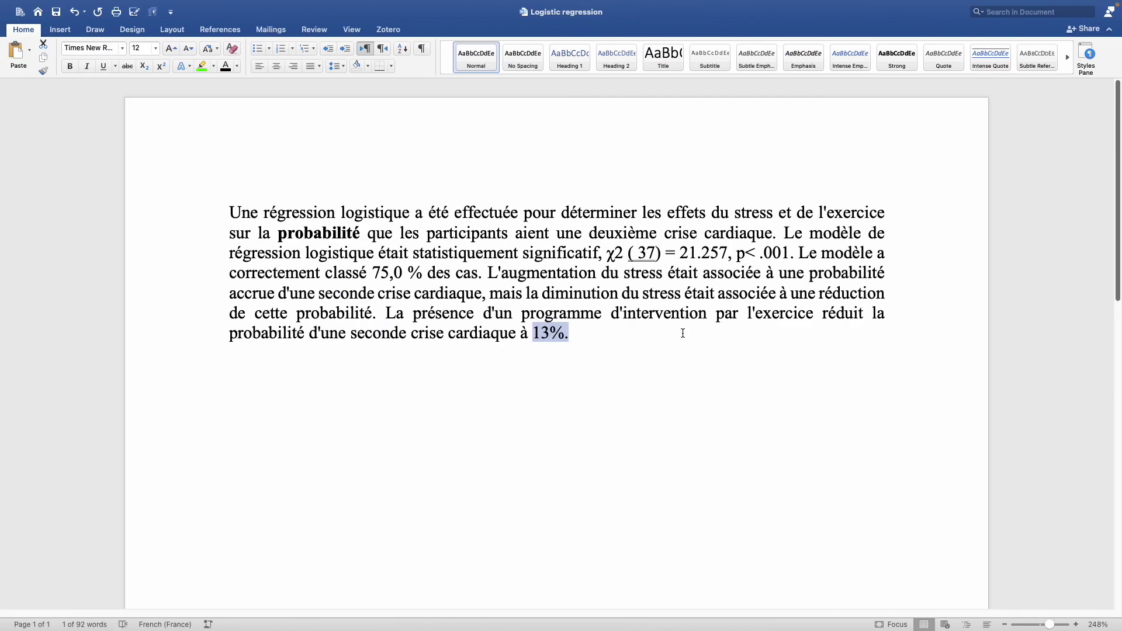
click(559, 333)
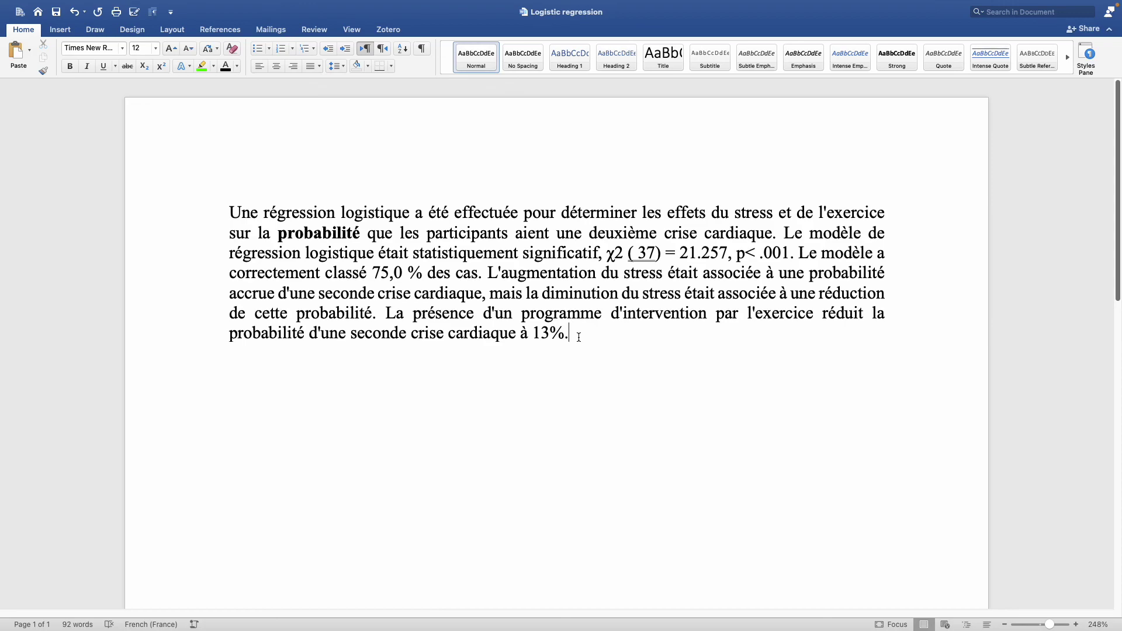
mouse_move(847, 2)
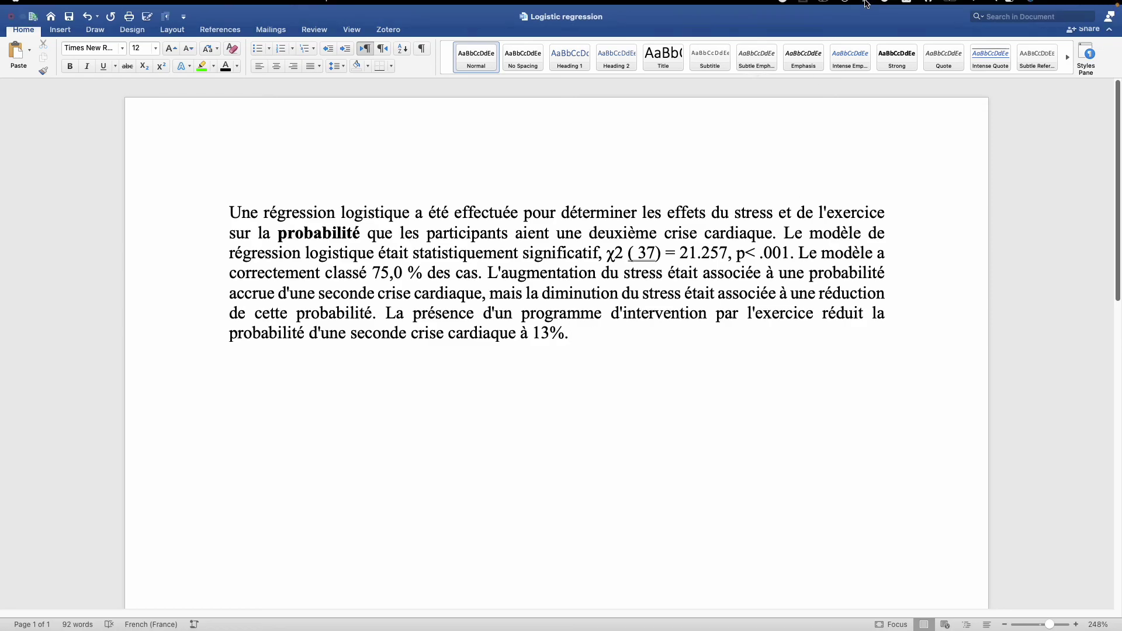